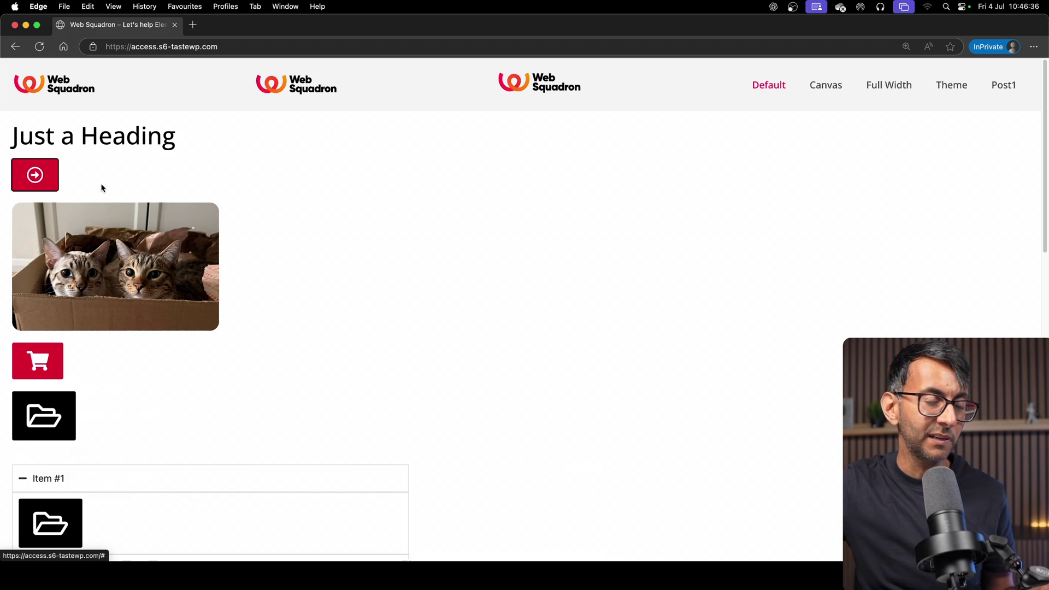
# - Move keyboard focus forward from the arrow button to the folder icon inside accordion Item #1 on the Default page
pyautogui.press('Tab')
pyautogui.press('Tab')
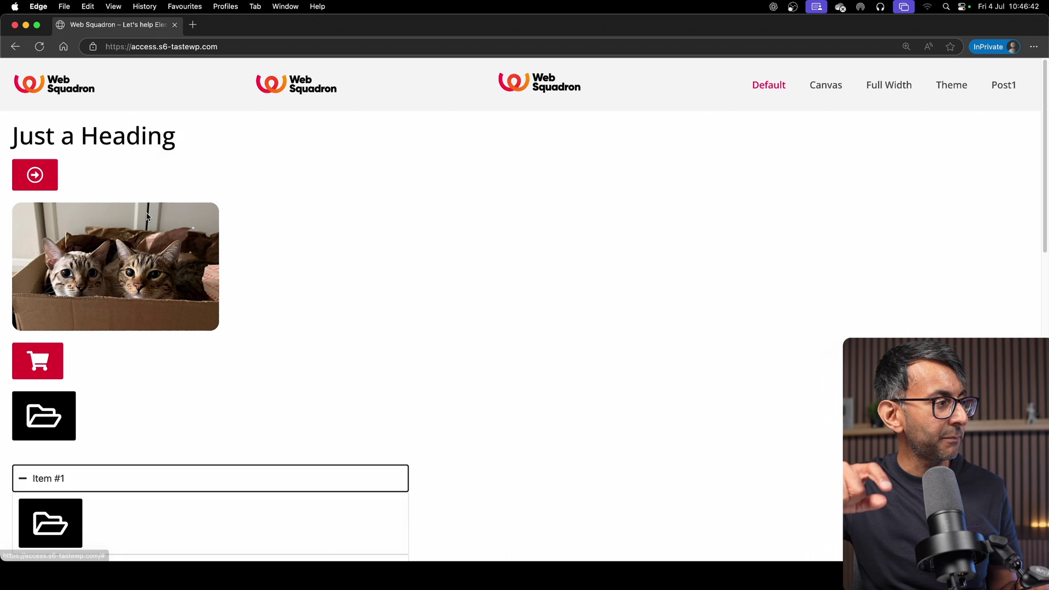
pyautogui.press('Tab')
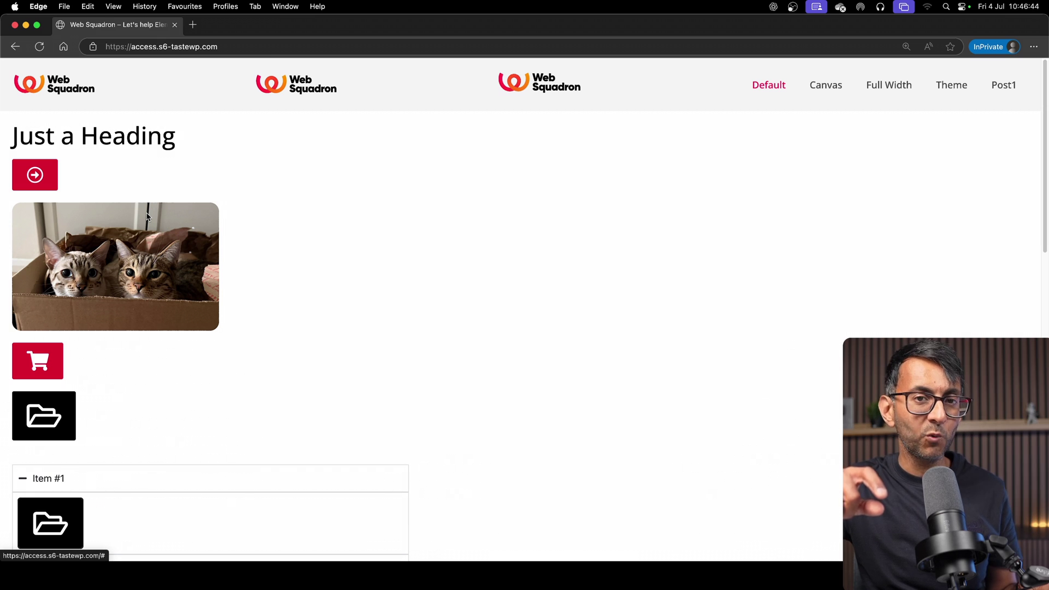
# - Reveal the Default page's "Skip to content" link with keyboard focus starting from the address bar and follow it
pyautogui.click(270, 51)
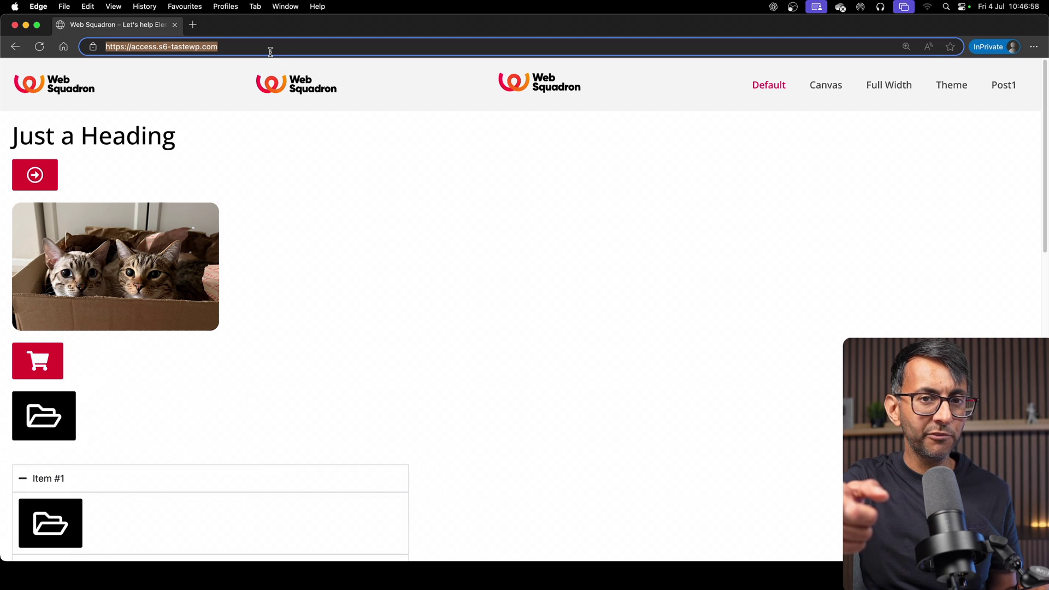
pyautogui.press('Tab')
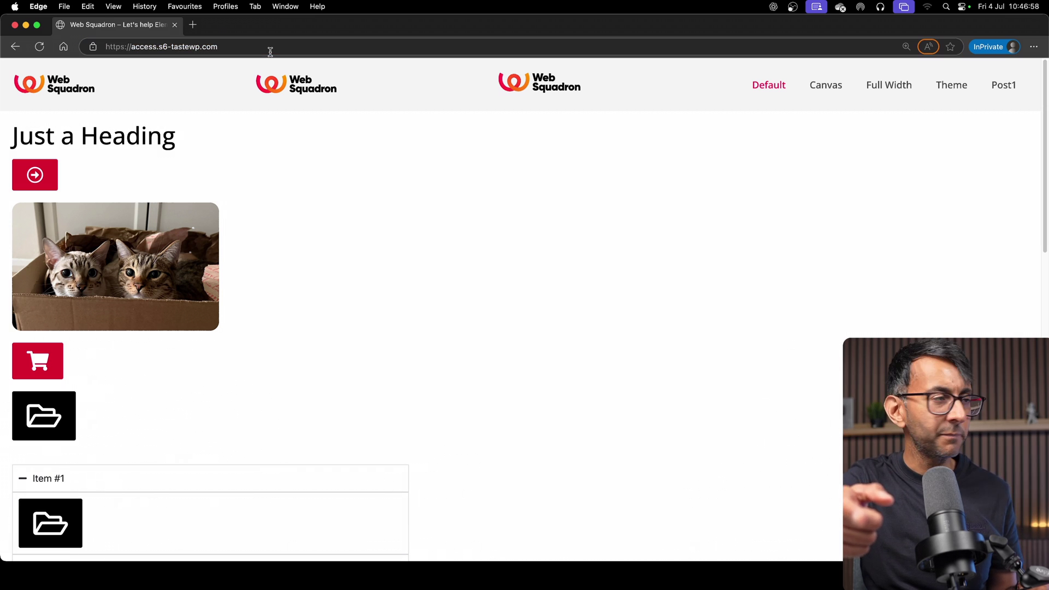
pyautogui.press('Tab')
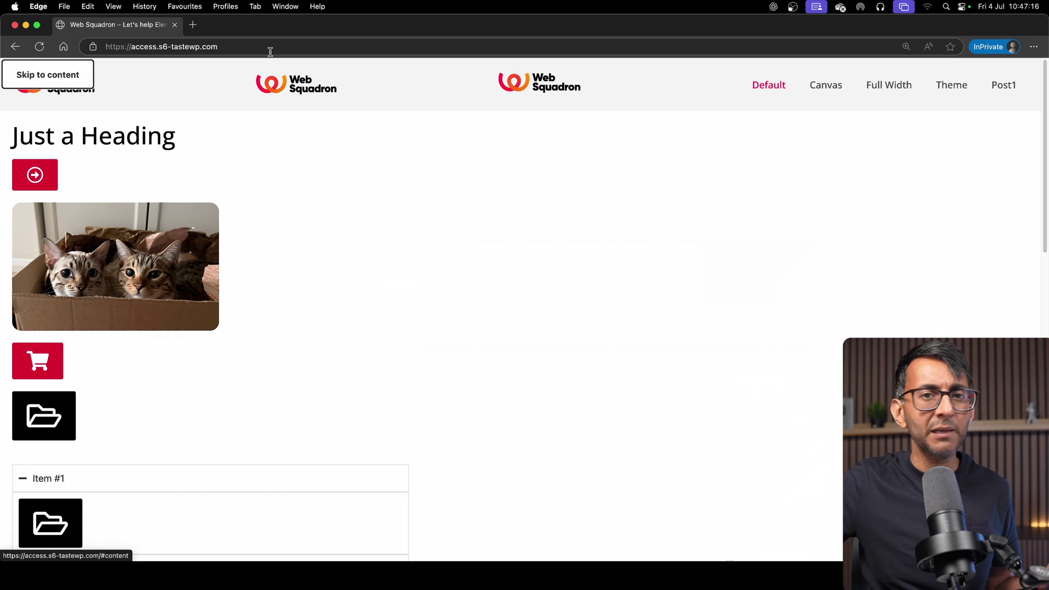
pyautogui.click(56, 80)
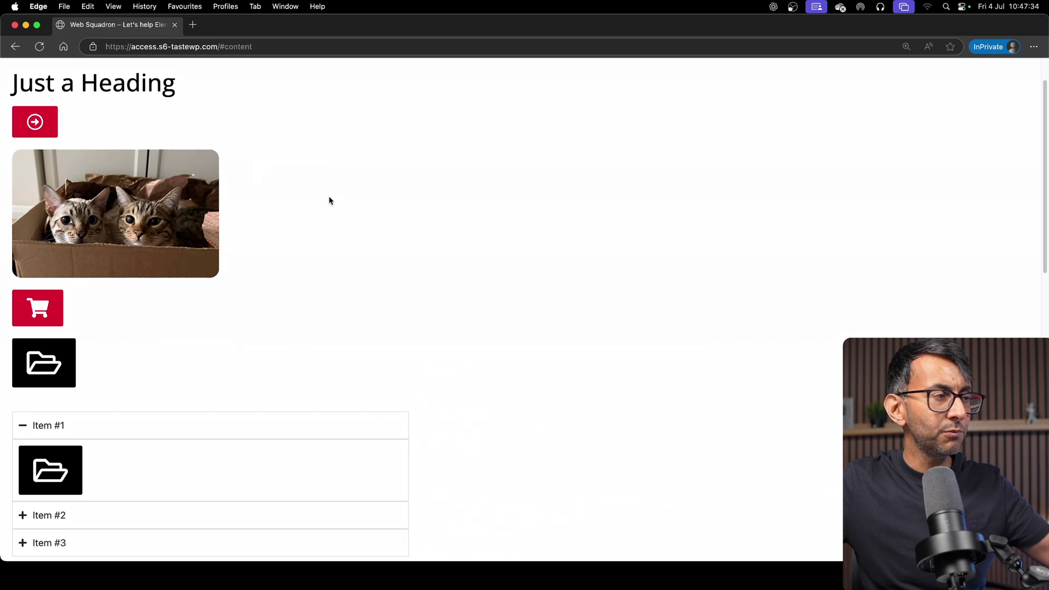
pyautogui.scroll(2, 363, 225)
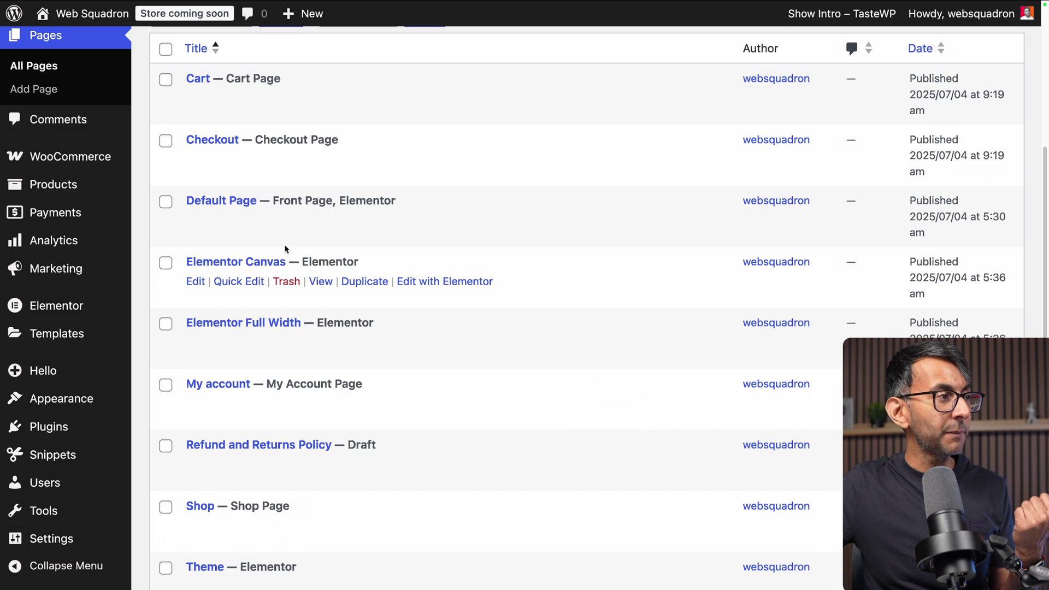
# - In the WordPress pages list, open Quick Edit for Default Page and review its template setting
pyautogui.click(237, 221)
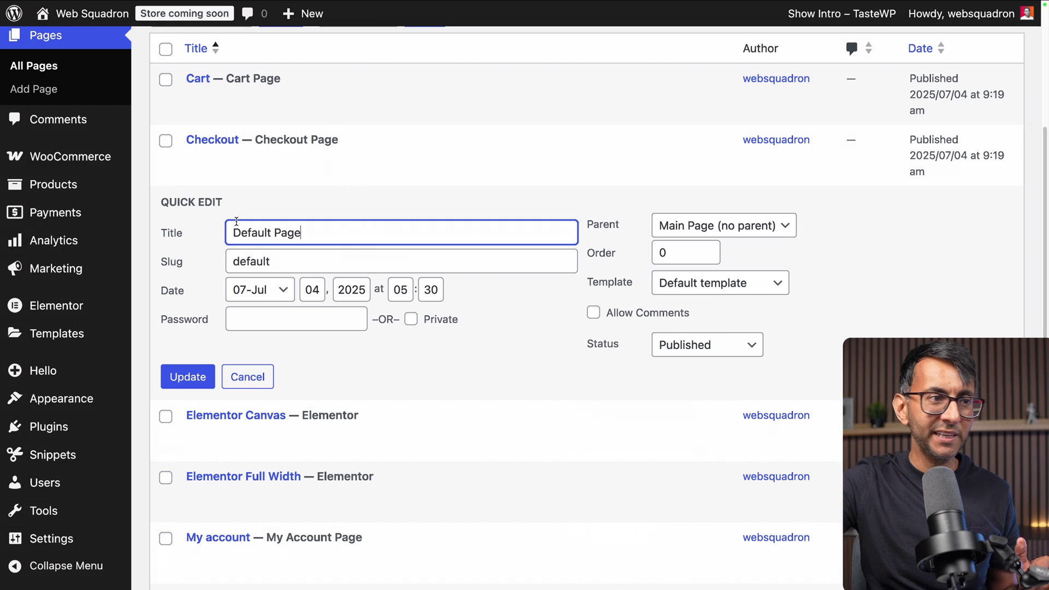
pyautogui.scroll(-2, 663, 305)
pyautogui.click(751, 233)
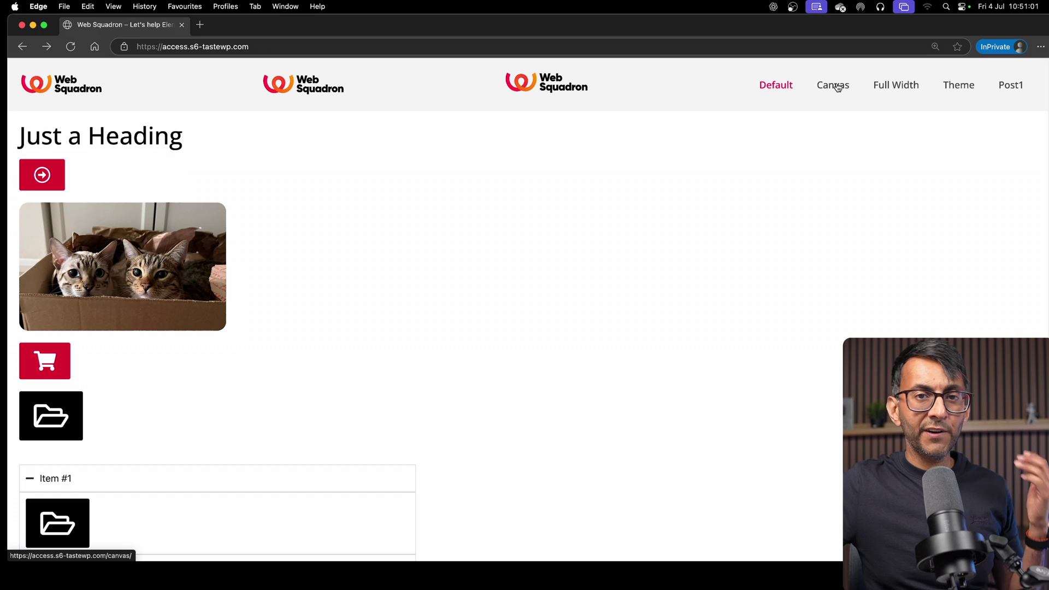
# - Open the Canvas page and move keyboard focus from the address bar through its elements to check for a skip link
pyautogui.click(833, 83)
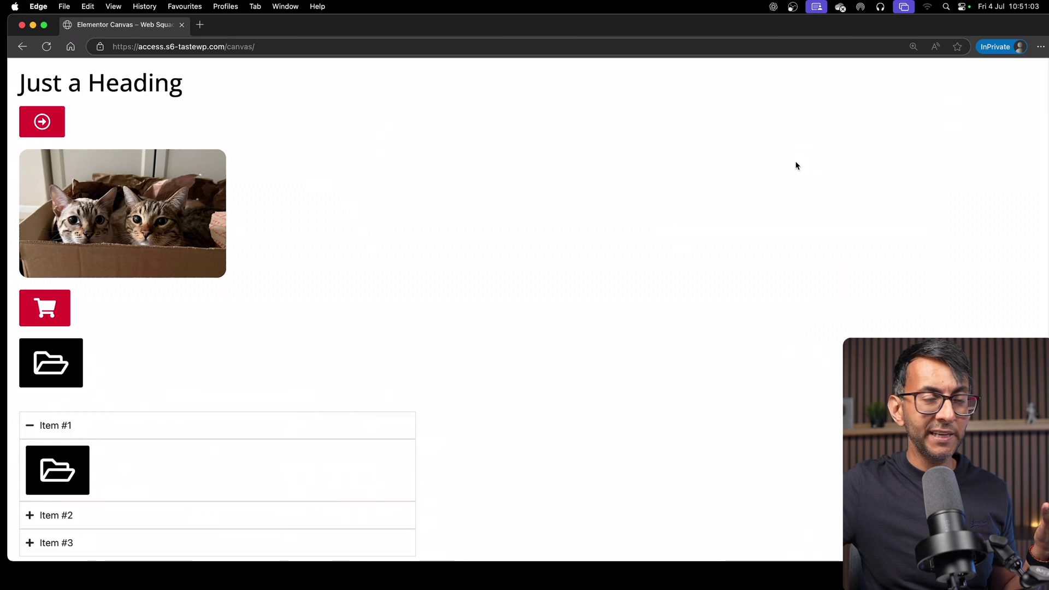
pyautogui.click(447, 51)
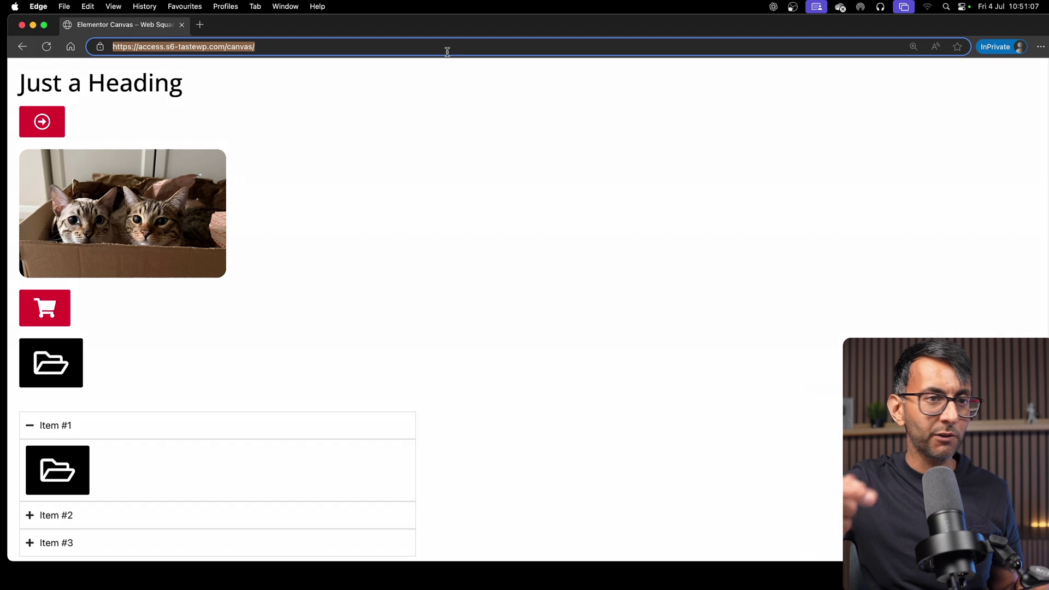
pyautogui.press('Tab')
pyautogui.press('Tab')
pyautogui.press('Tab')
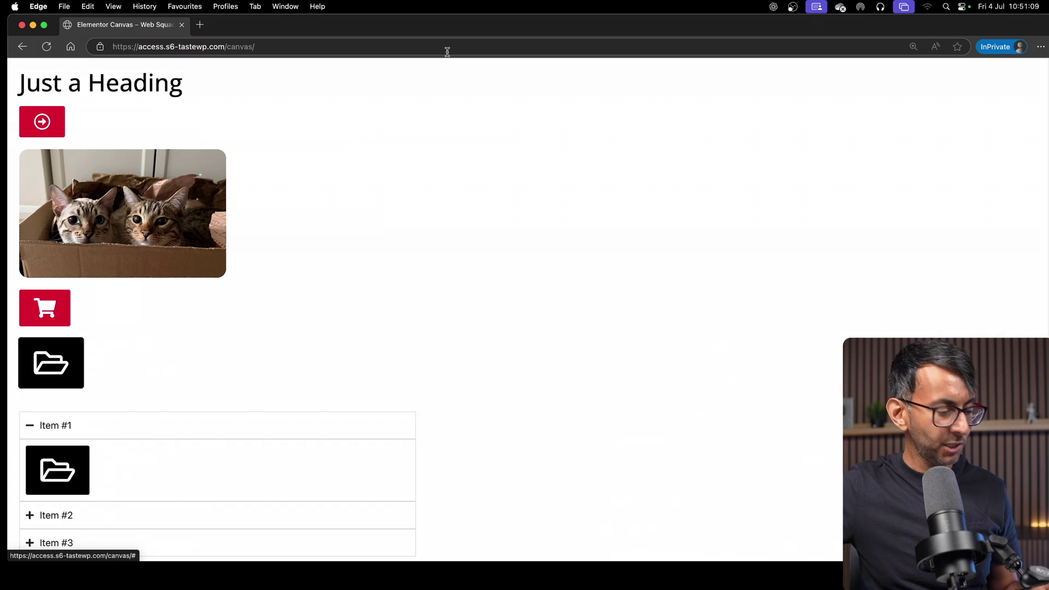
pyautogui.press('Tab')
pyautogui.press('Tab')
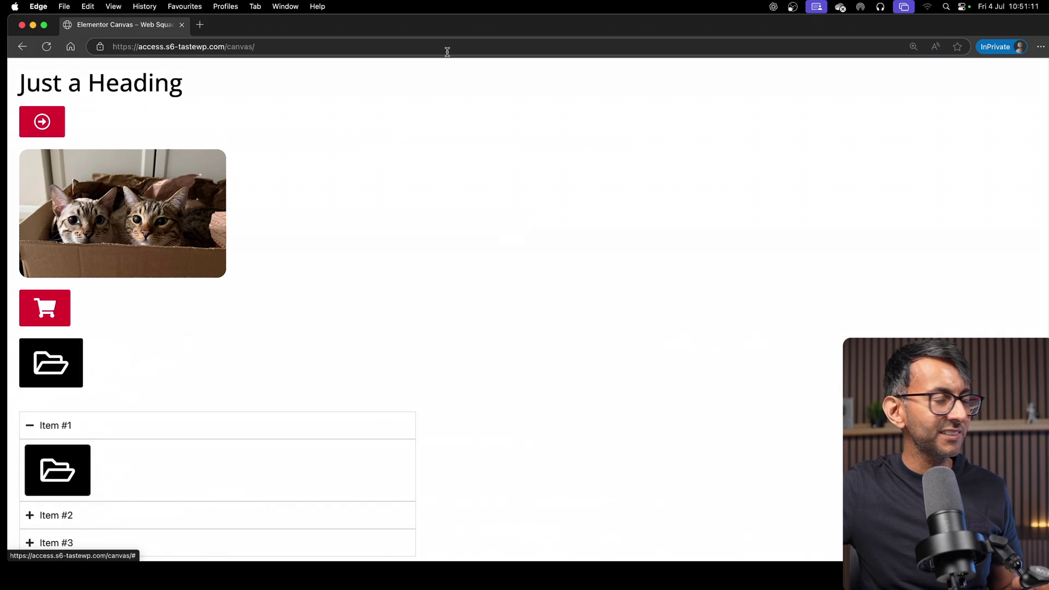
# - Return keyboard focus to the Canvas page's first red button, and advance it again to accordion Item #1
pyautogui.hotkey('shift', 'Tab')
pyautogui.hotkey('shift', 'Tab')
pyautogui.hotkey('shift', 'Tab')
pyautogui.hotkey('shift', 'Tab')
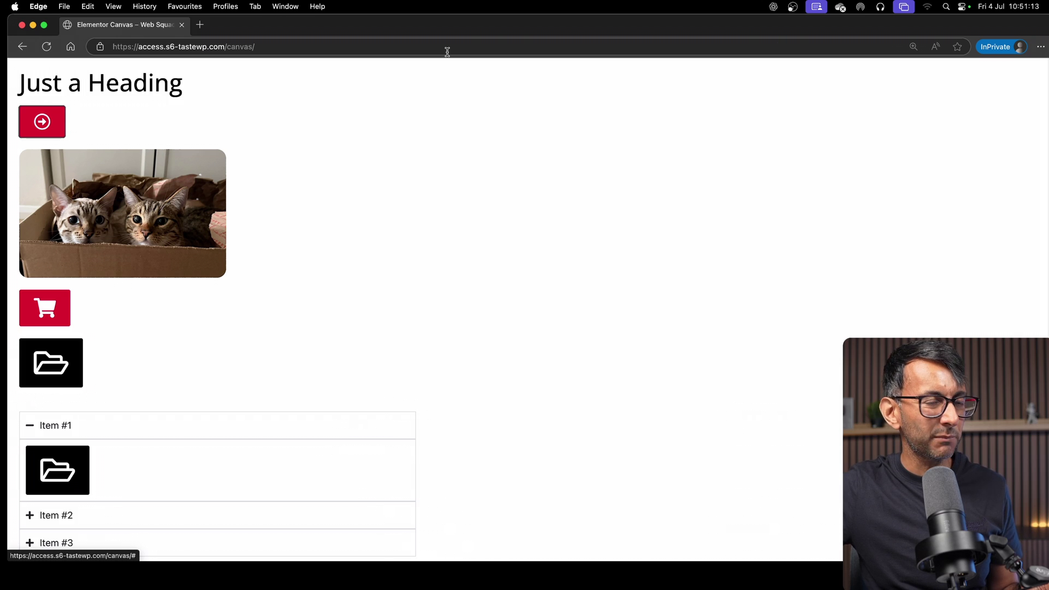
pyautogui.press('Tab')
pyautogui.press('Tab')
pyautogui.press('Tab')
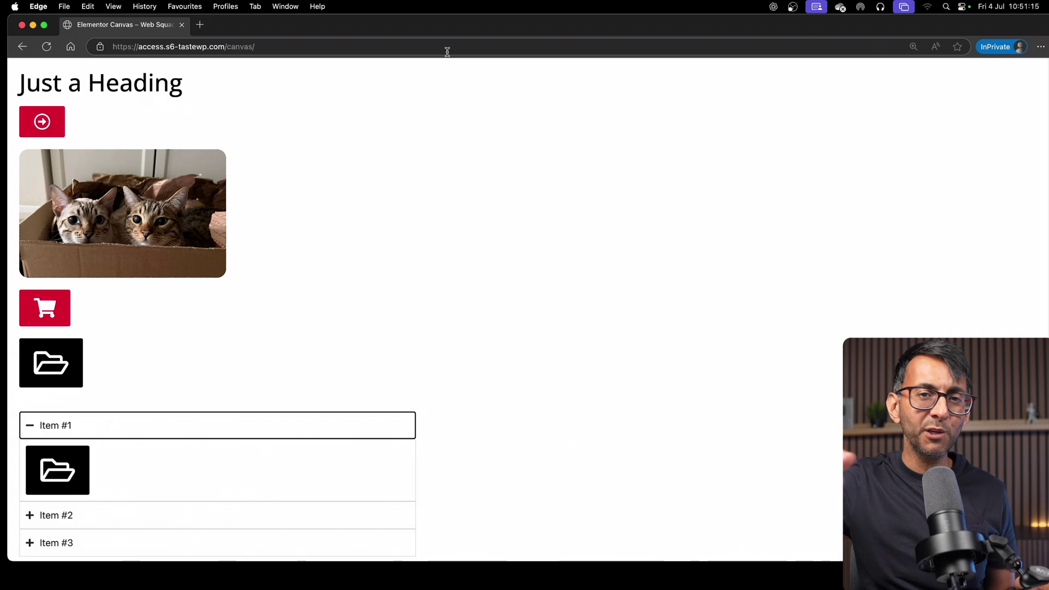
# - Move keyboard focus beyond accordion Item #1 on the Canvas page and bring it back to Item #1
pyautogui.press('Tab')
pyautogui.press('Tab')
pyautogui.press('Tab')
pyautogui.hotkey('shift', 'Tab')
pyautogui.hotkey('shift', 'Tab')
pyautogui.hotkey('shift', 'Tab')
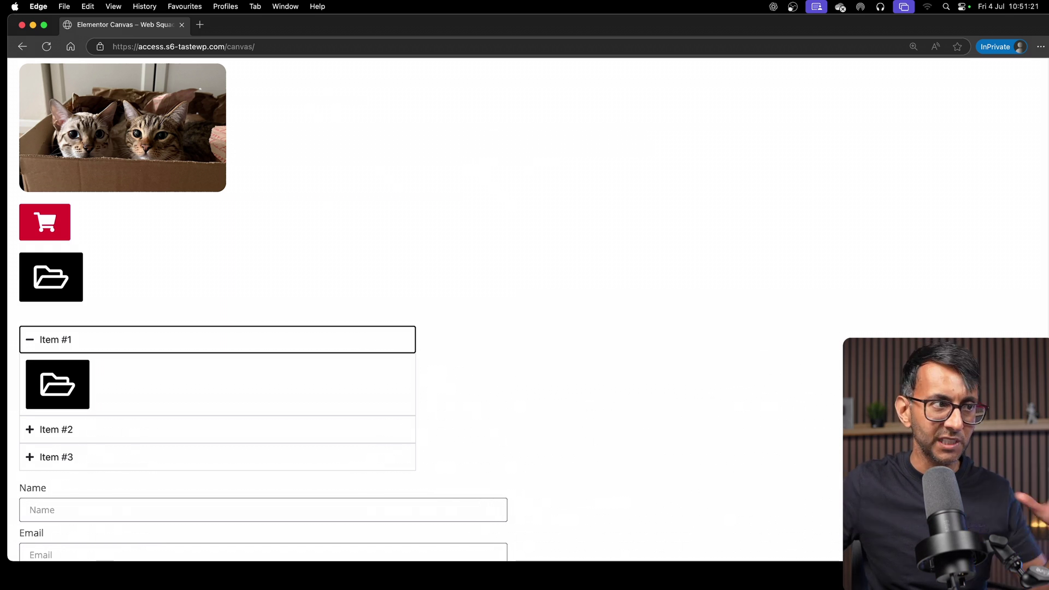
pyautogui.scroll(3, 667, 253)
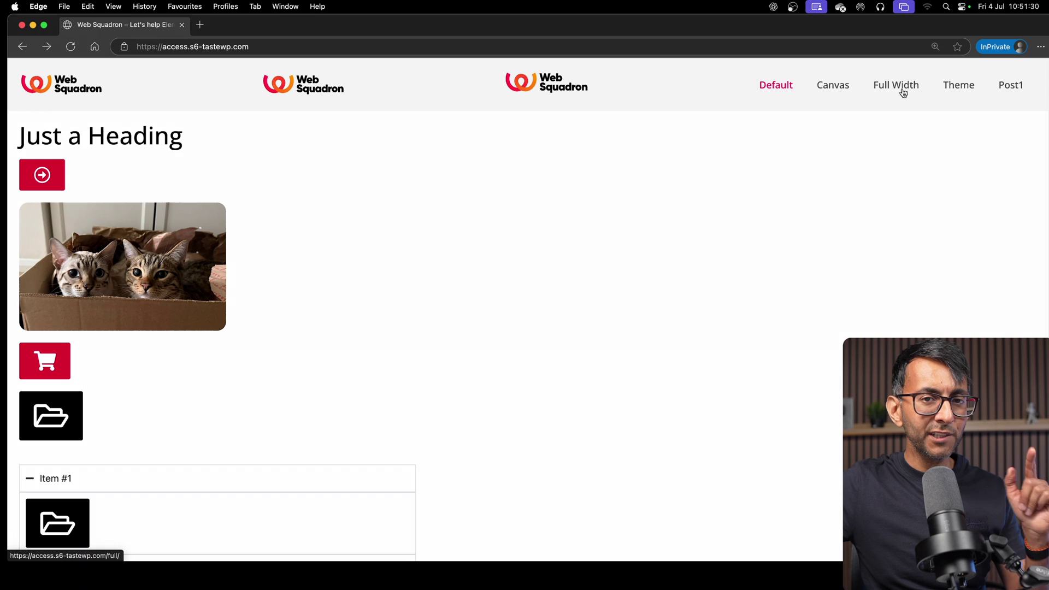
# - Open the Full Width page, reveal its "Skip to content" link with keyboard focus and test it
pyautogui.click(904, 92)
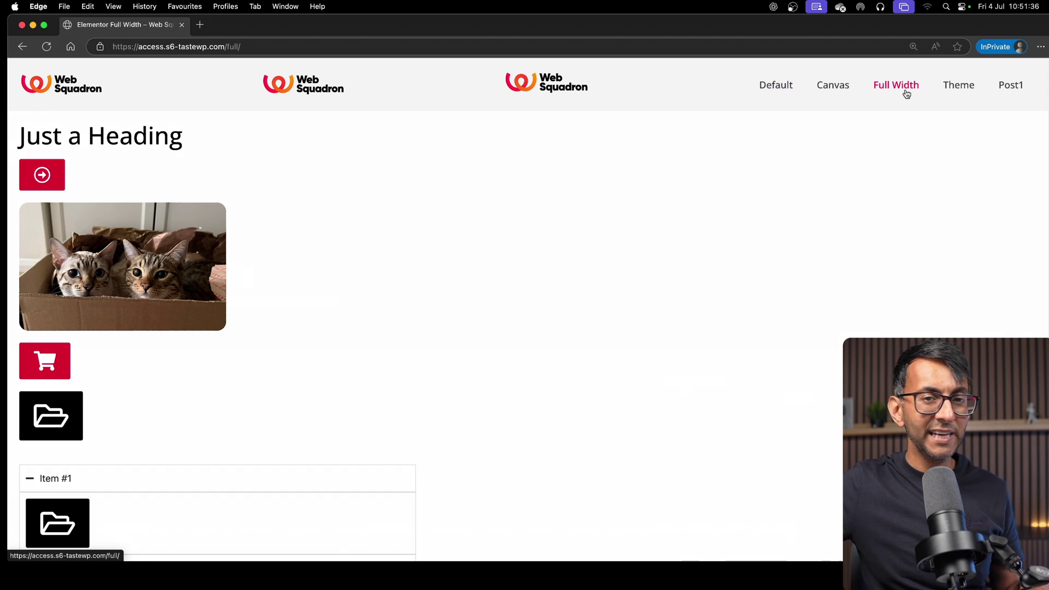
pyautogui.click(529, 48)
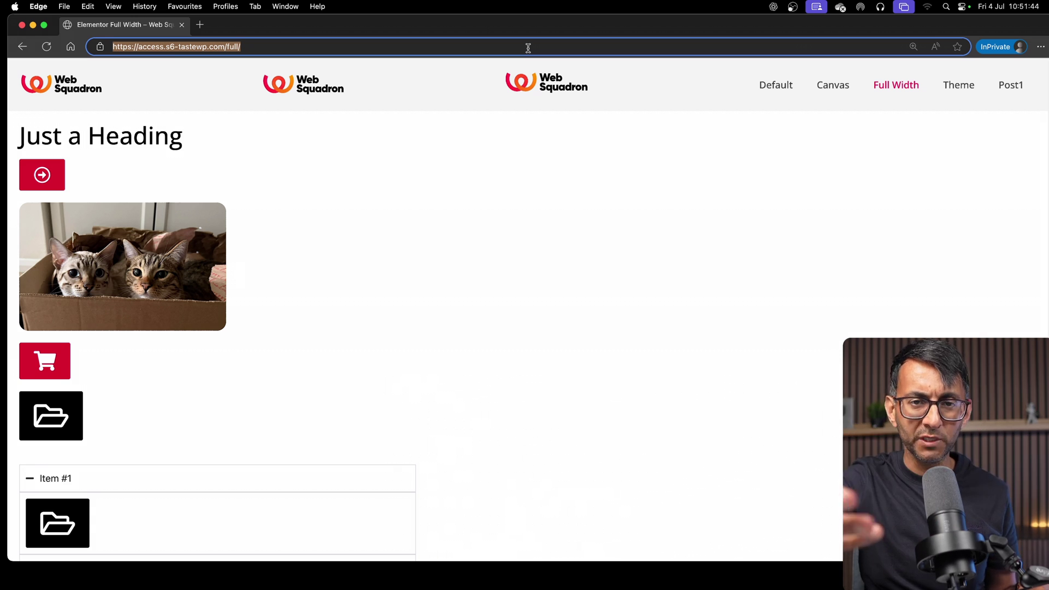
pyautogui.press('Tab')
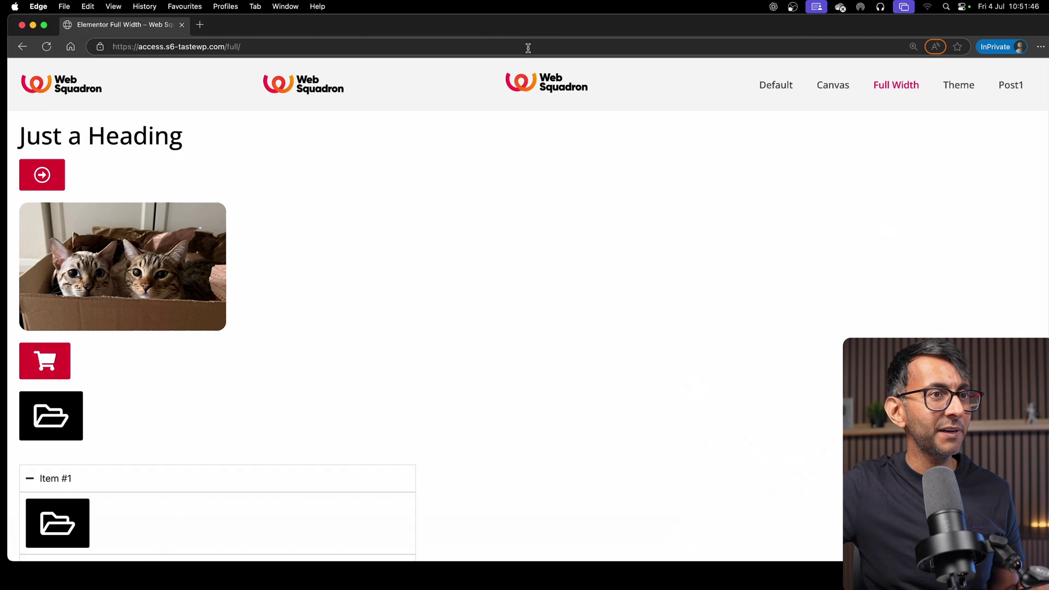
pyautogui.press('Tab')
pyautogui.press('Tab')
pyautogui.press('Tab')
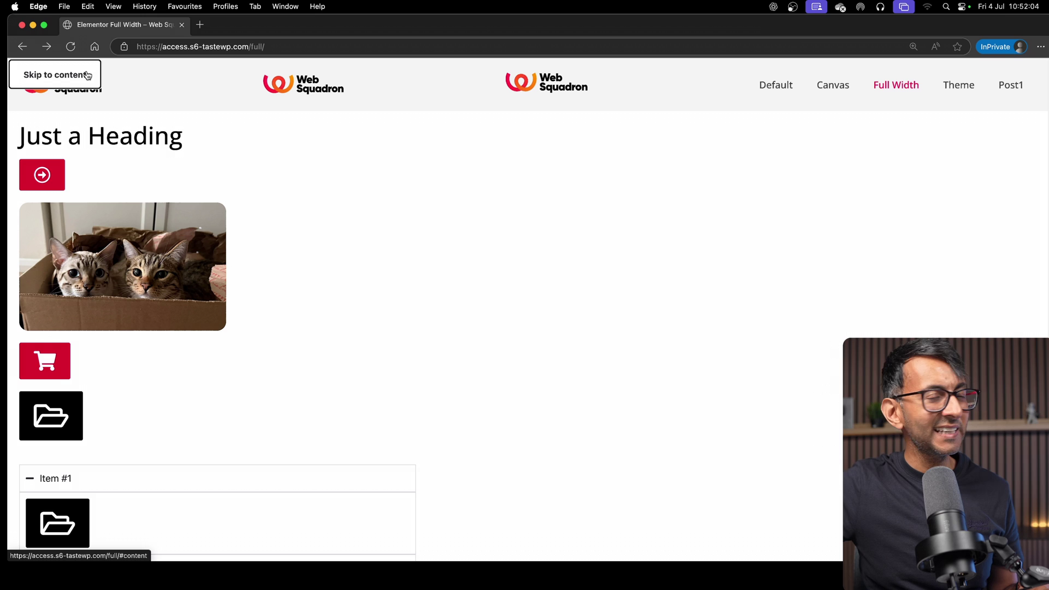
pyautogui.click(87, 76)
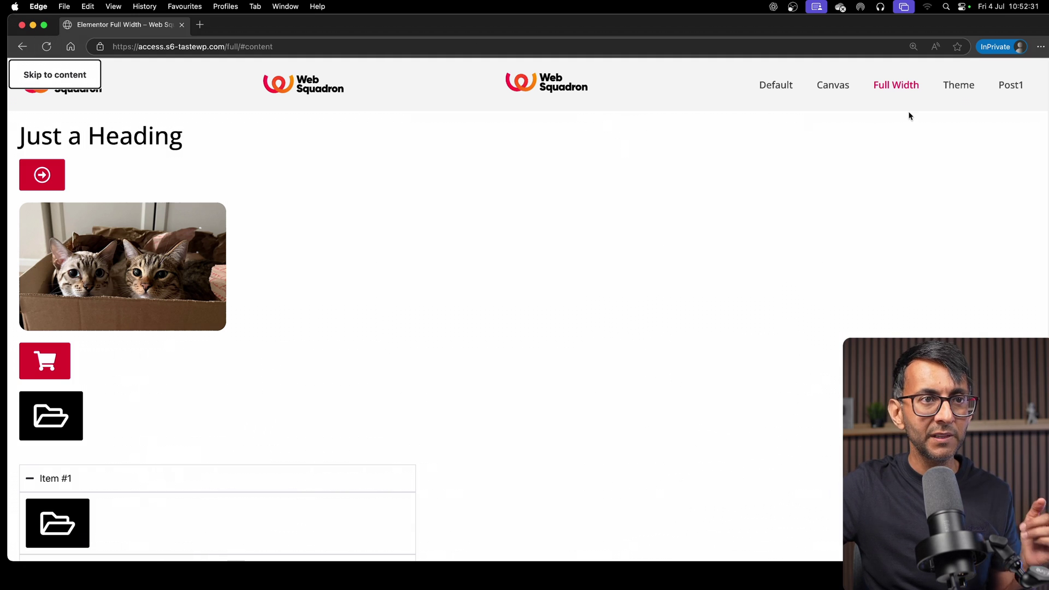
# - Open the Theme page, bring up its "Skip to content" link with keyboard focus and activate it
pyautogui.click(961, 88)
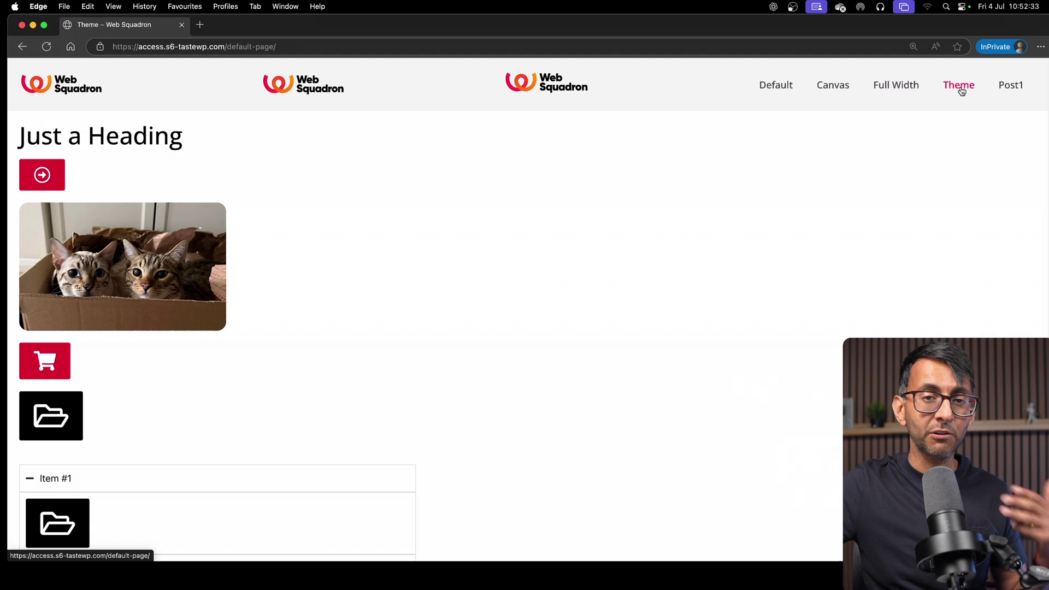
pyautogui.click(411, 49)
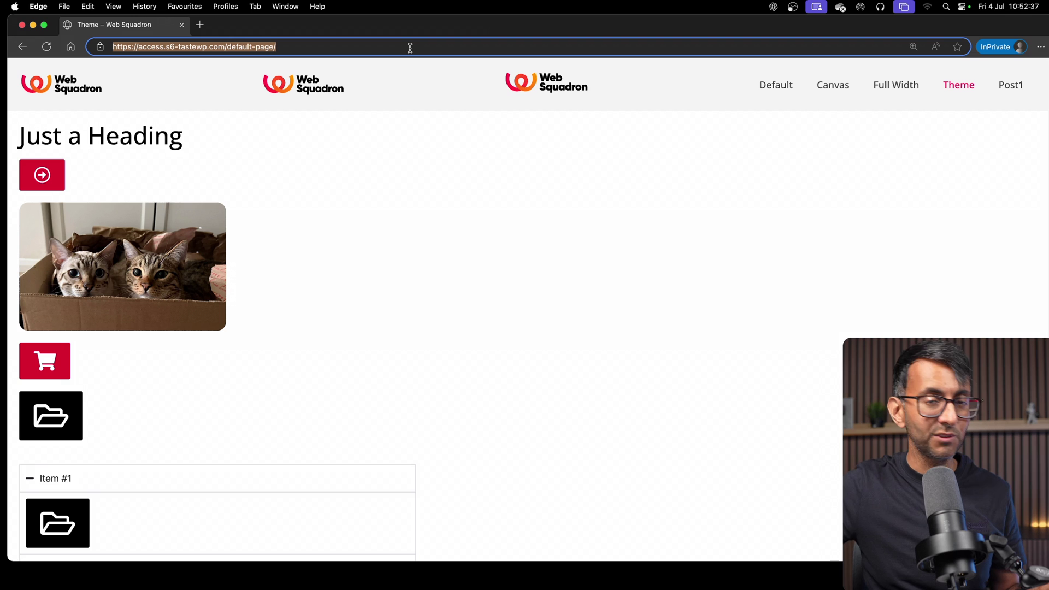
pyautogui.press('Tab')
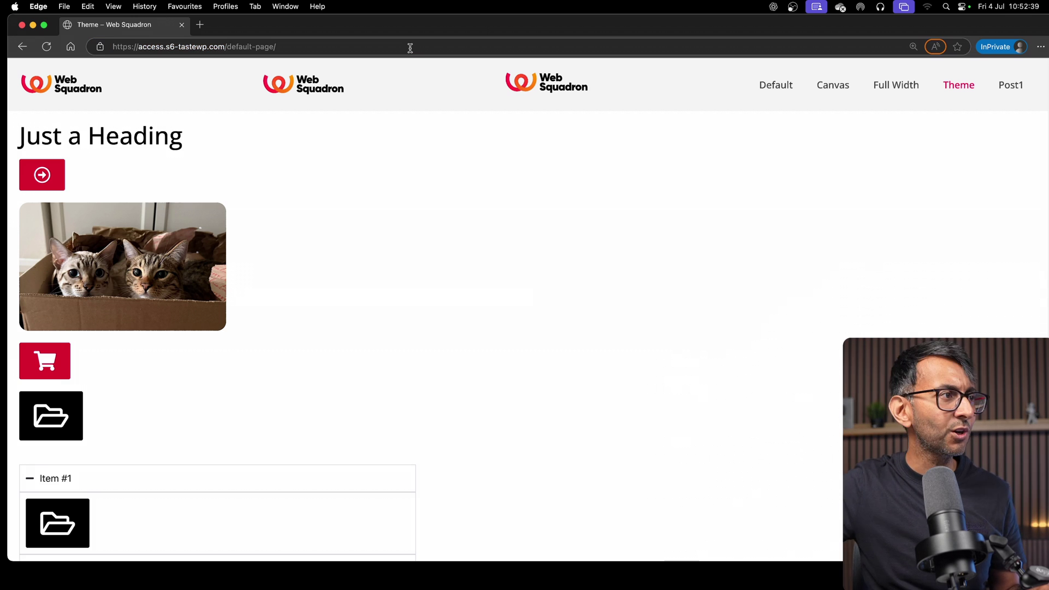
pyautogui.press('Tab')
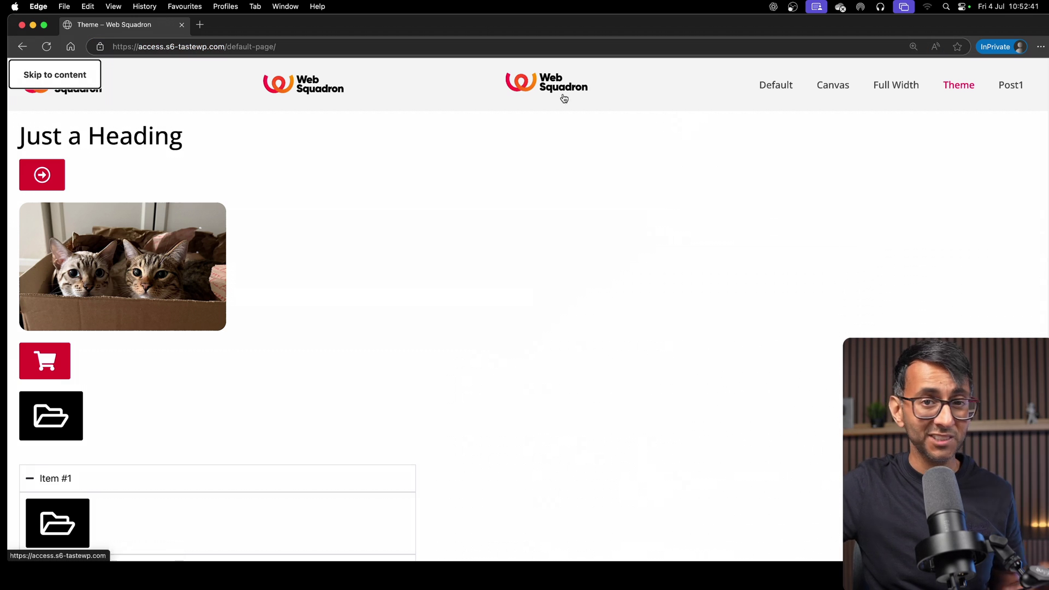
pyautogui.press('Return')
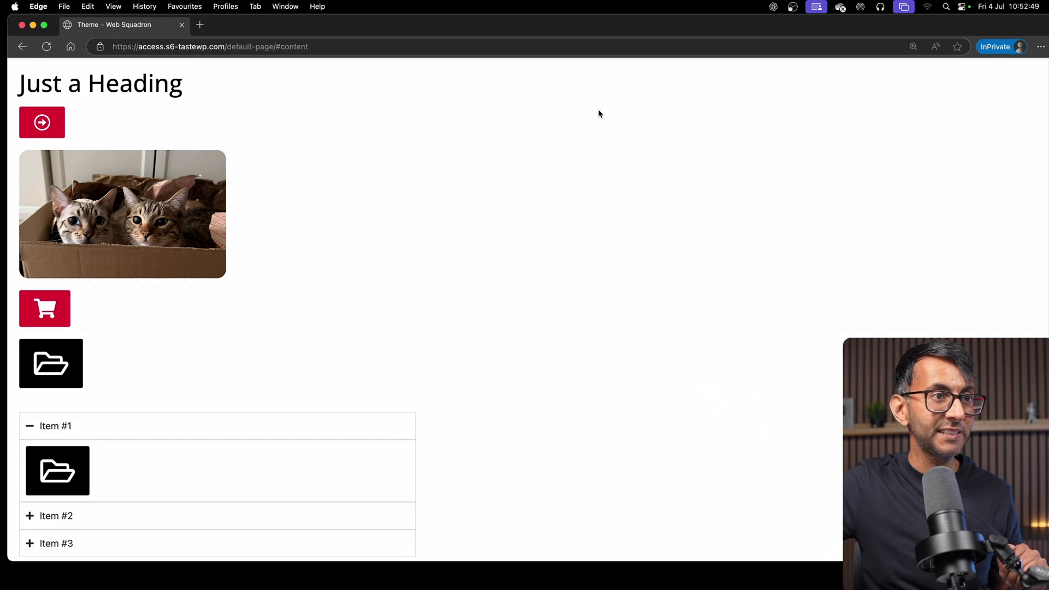
# - Open the Post1 page, bring up its "Skip to content" link from the address bar and test it
pyautogui.scroll(2, 998, 110)
pyautogui.click(1011, 87)
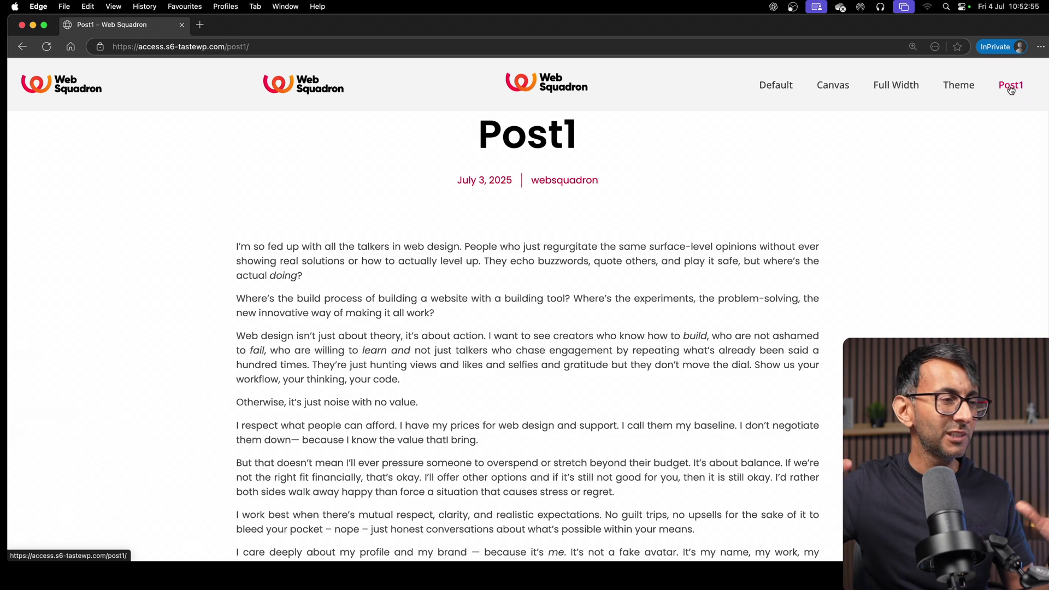
pyautogui.click(450, 48)
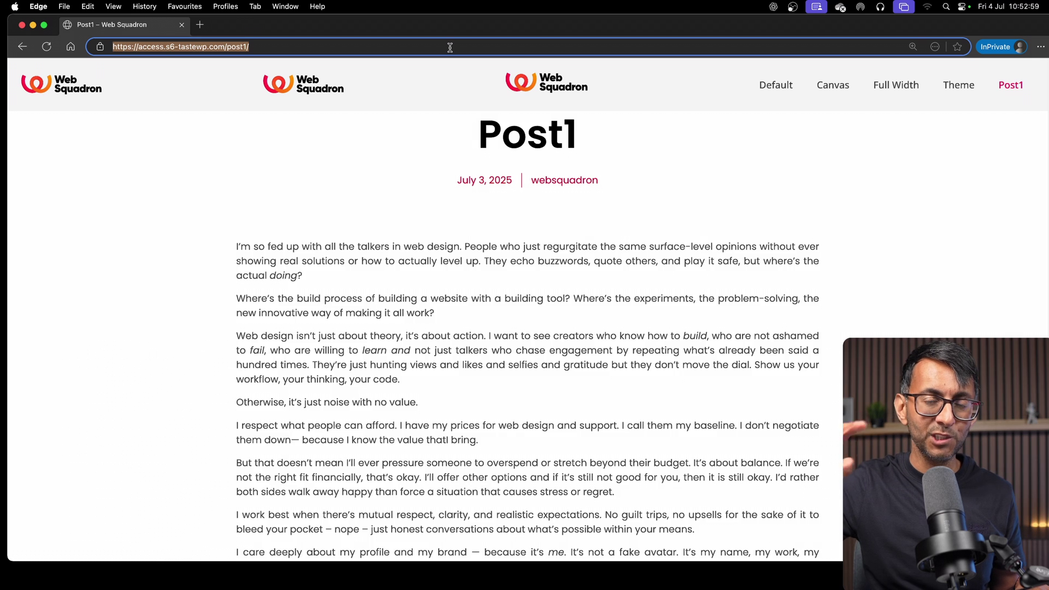
pyautogui.press('Tab')
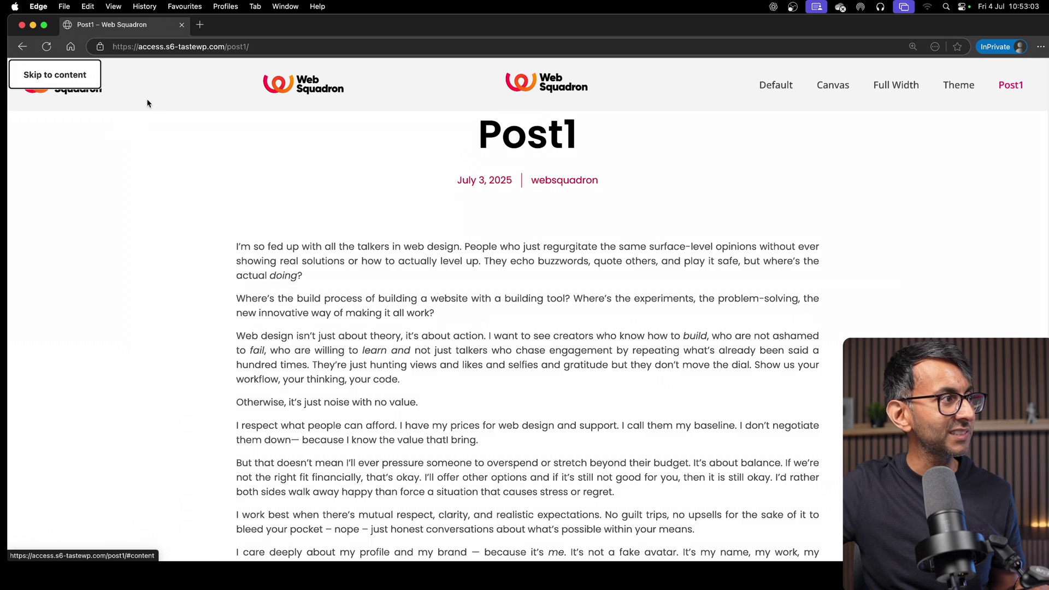
pyautogui.click(76, 82)
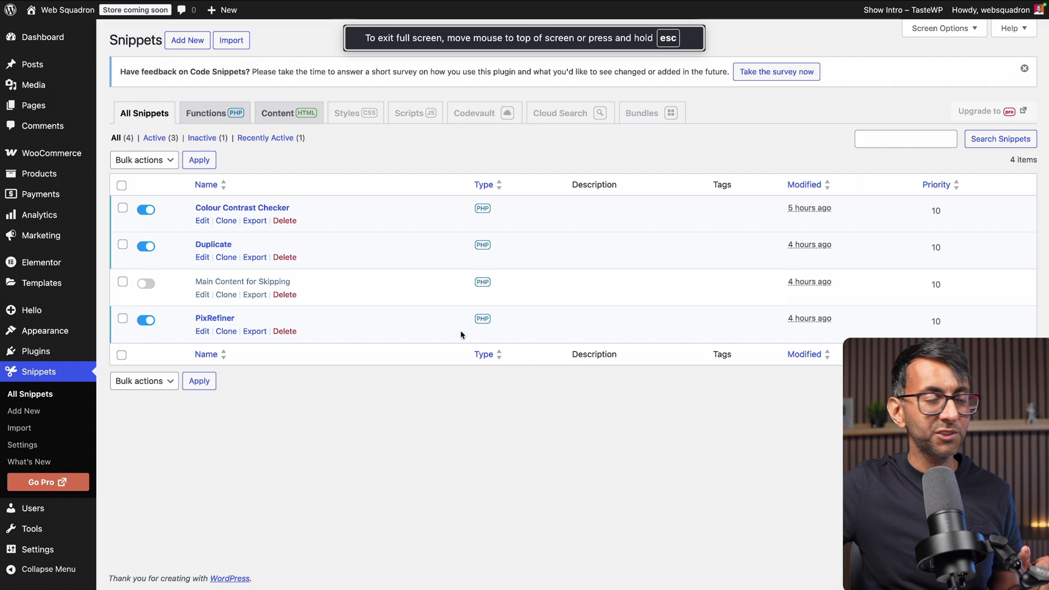
# - Open the "Main Content for Skipping" snippet in WordPress for editing, save its changes and activate it
pyautogui.click(200, 296)
pyautogui.click(718, 370)
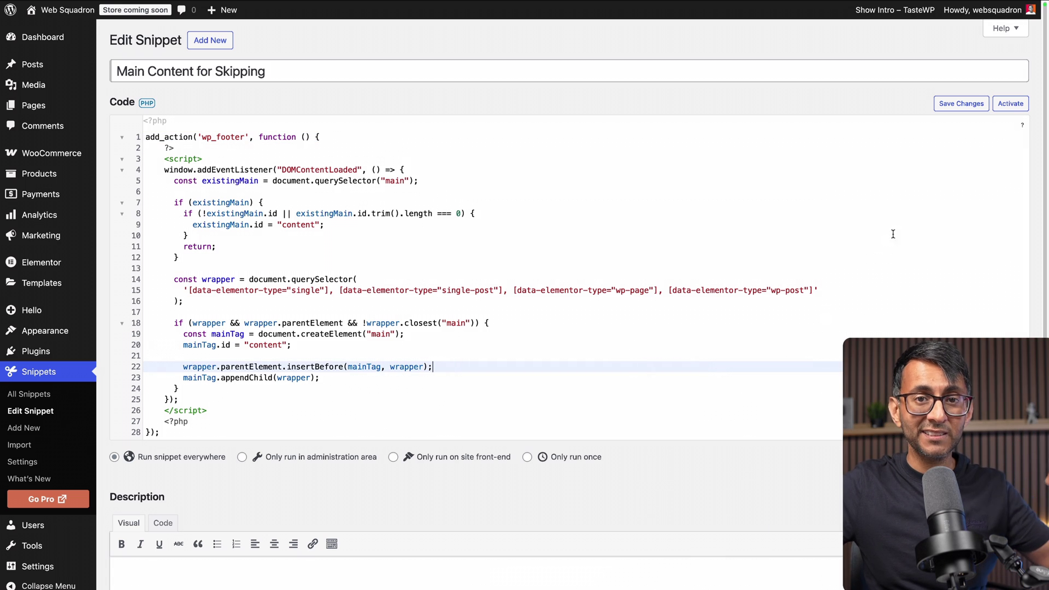
pyautogui.click(962, 106)
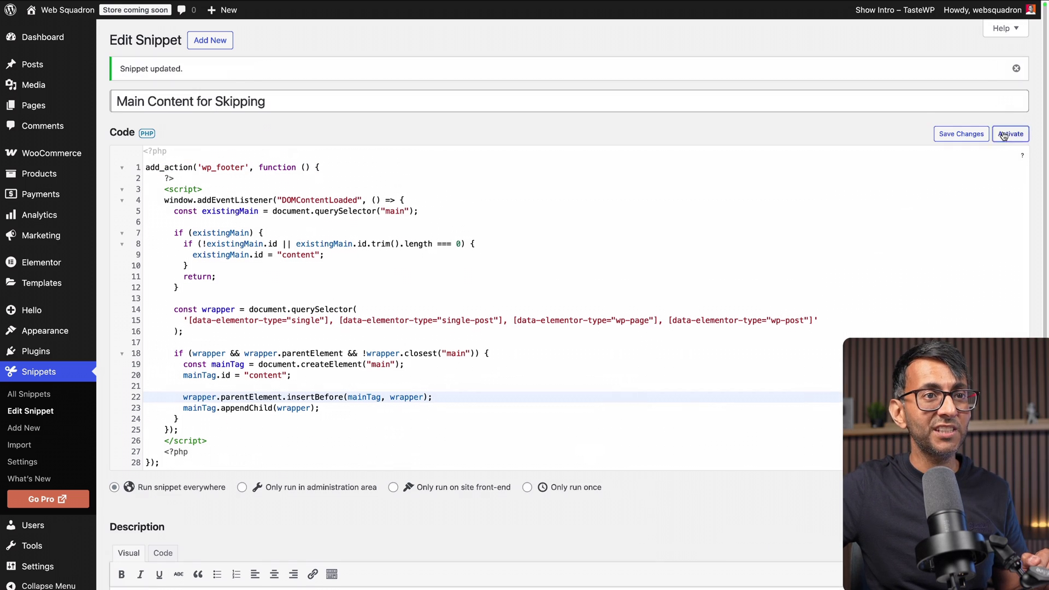
pyautogui.click(1005, 136)
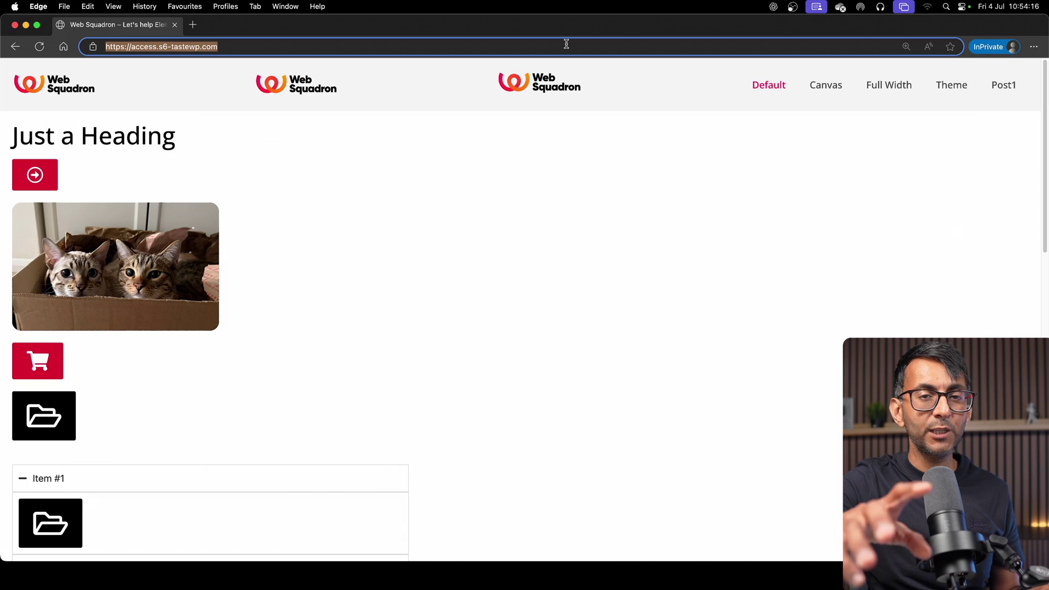
# - Retest the "Skip to content" link on the website's Default page using keyboard focus from the address bar
pyautogui.press('Tab')
pyautogui.click(63, 71)
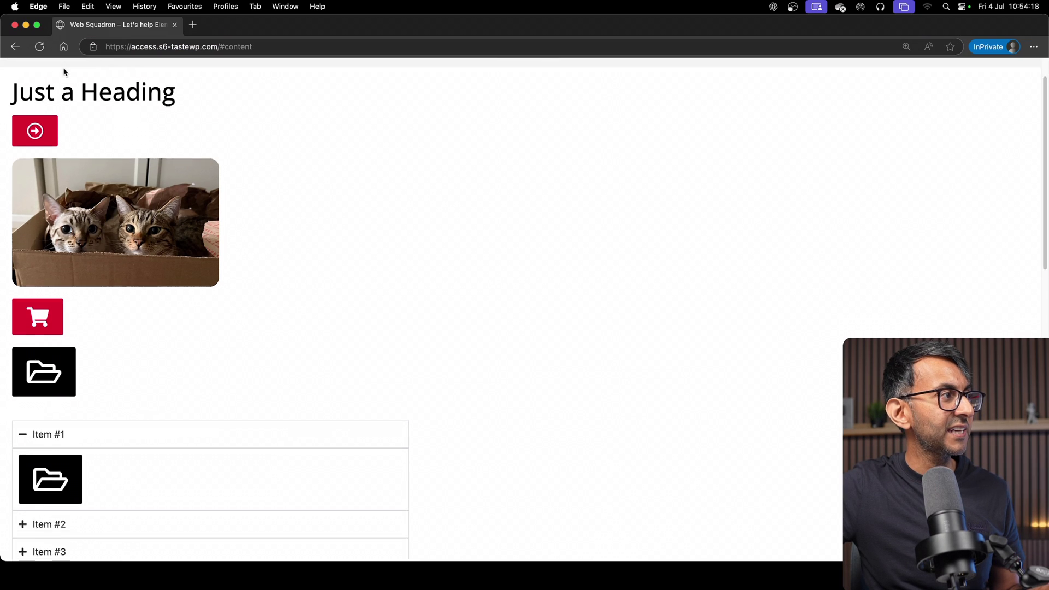
# - Open the Canvas page and move keyboard focus through it to check for a "Skip to content" link
pyautogui.scroll(2, 568, 224)
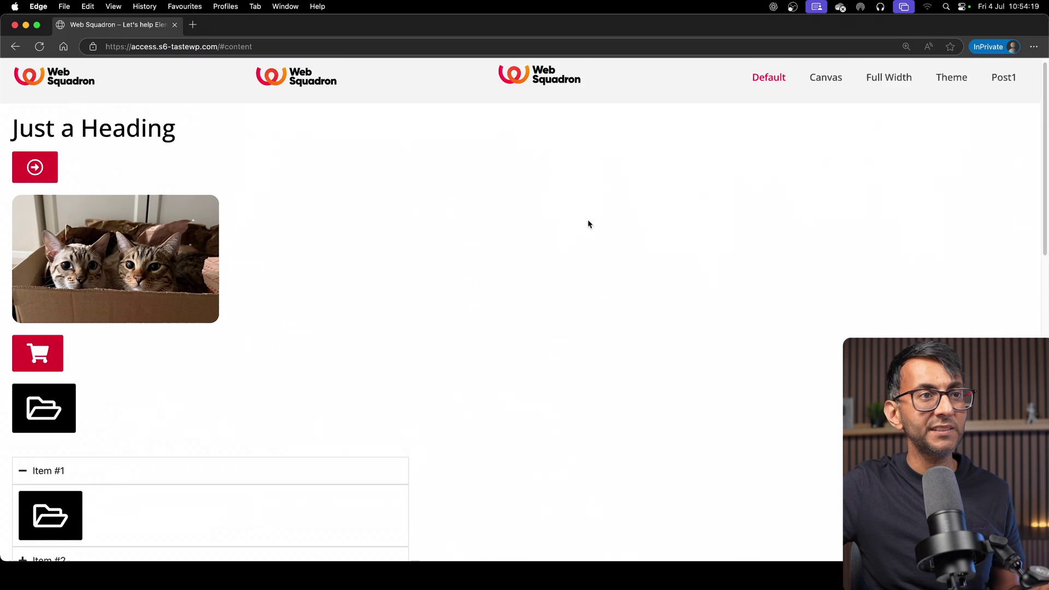
pyautogui.click(831, 89)
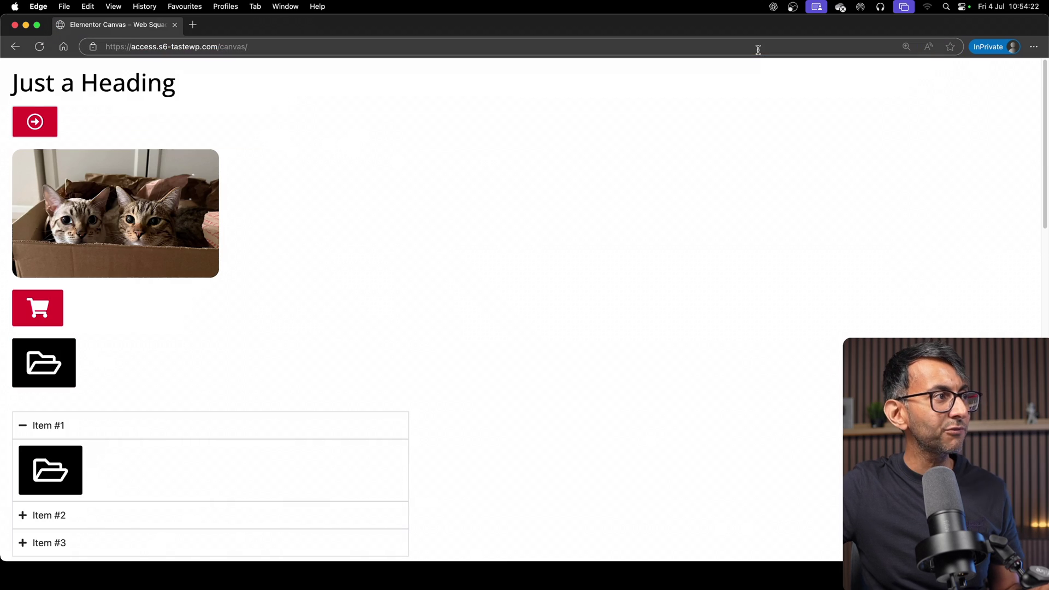
pyautogui.press('Tab')
pyautogui.press('Tab')
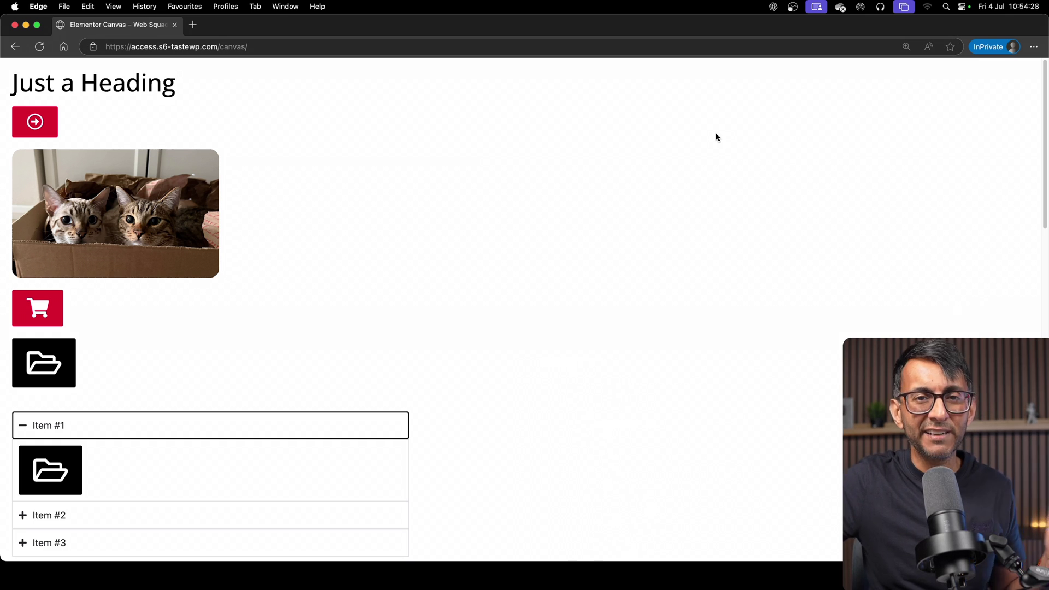
# - Go back to the Default page, open the Full Width page and retest its "Skip to content" link with keyboard focus
pyautogui.click(15, 46)
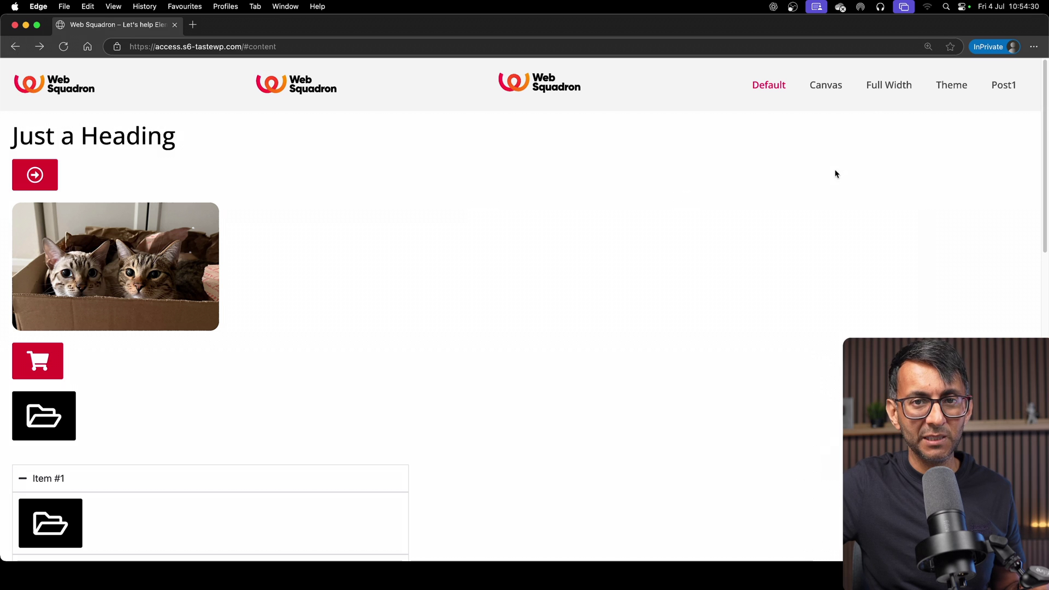
pyautogui.click(880, 92)
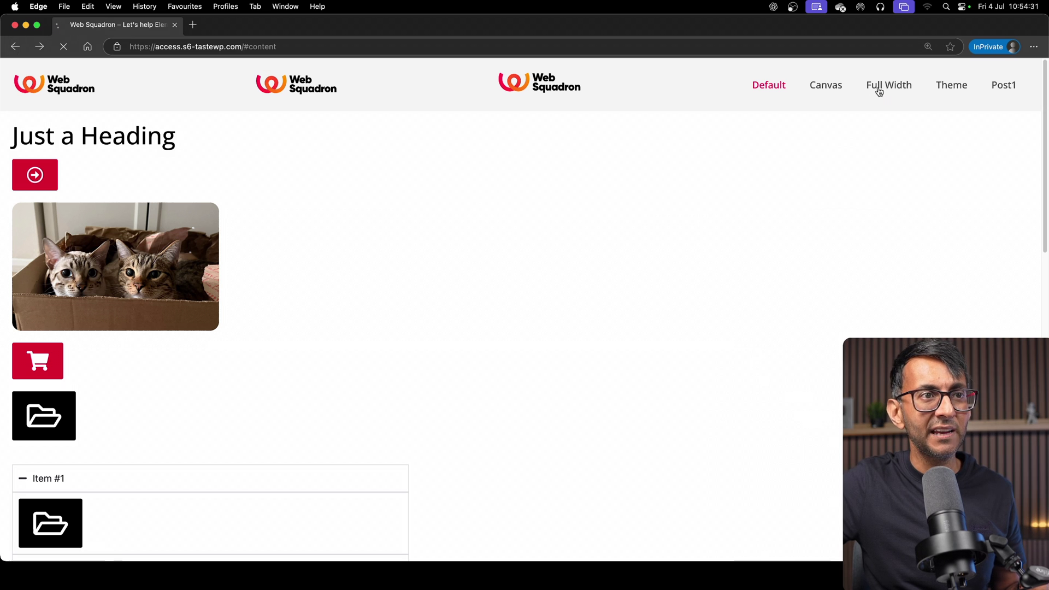
pyautogui.click(759, 42)
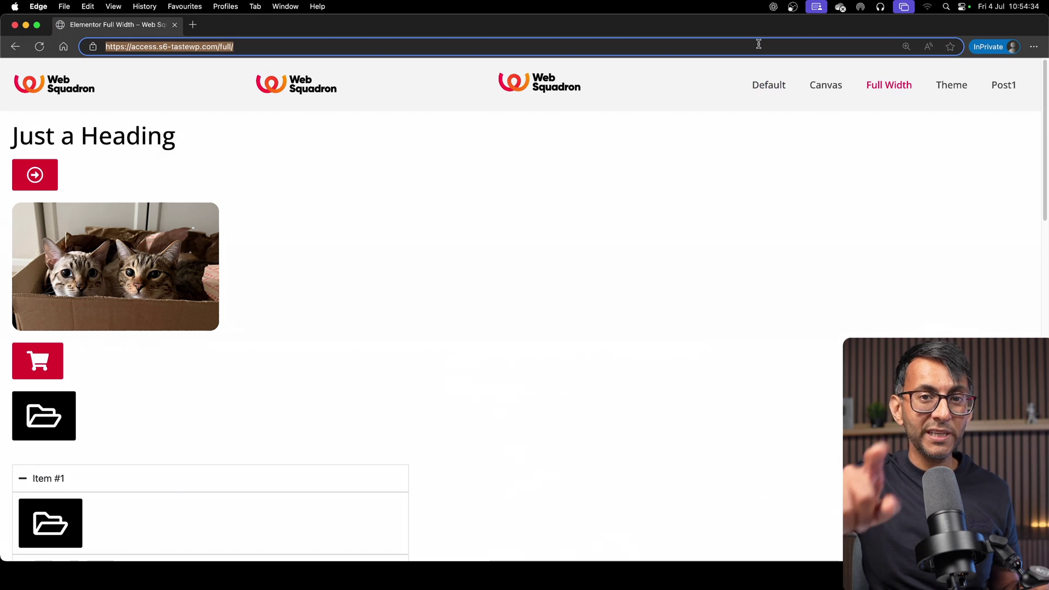
pyautogui.press('Tab')
pyautogui.press('Tab')
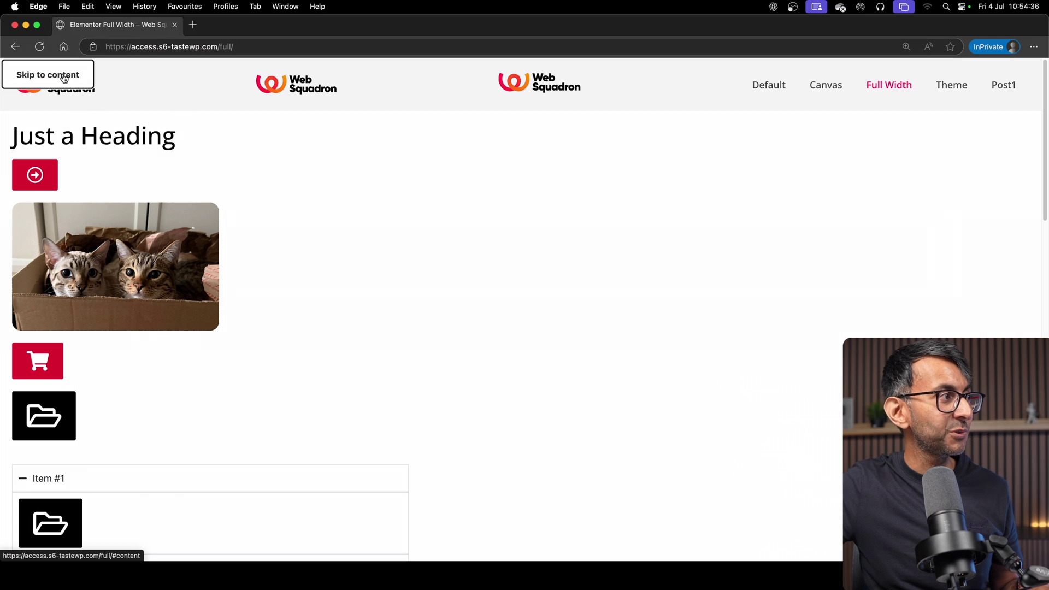
pyautogui.press('Return')
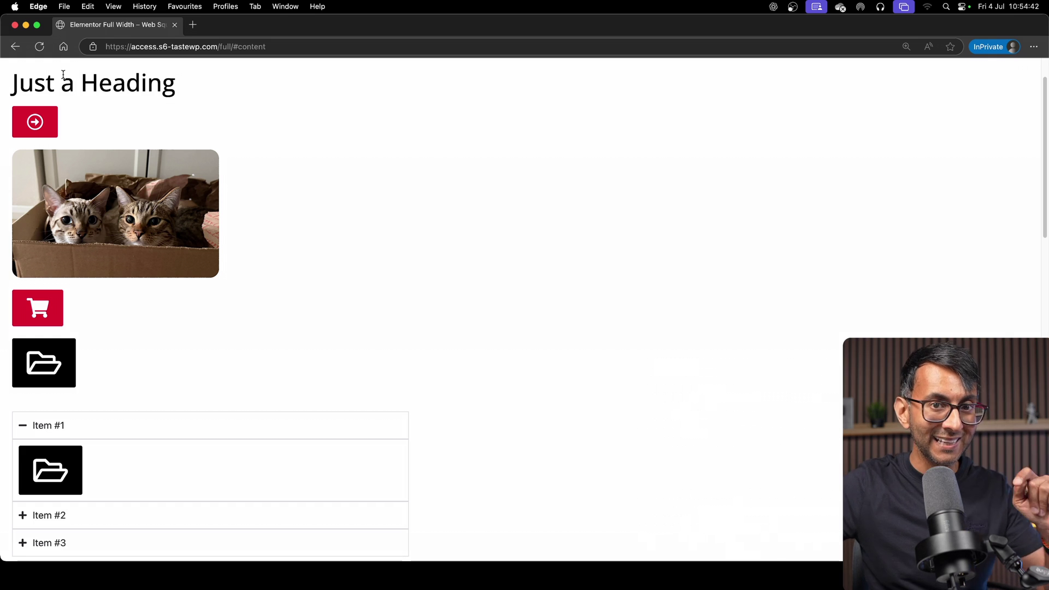
# - Open the Theme page, bring up its "Skip to content" link with keyboard focus and activate it again
pyautogui.scroll(1, 778, 260)
pyautogui.press('Tab')
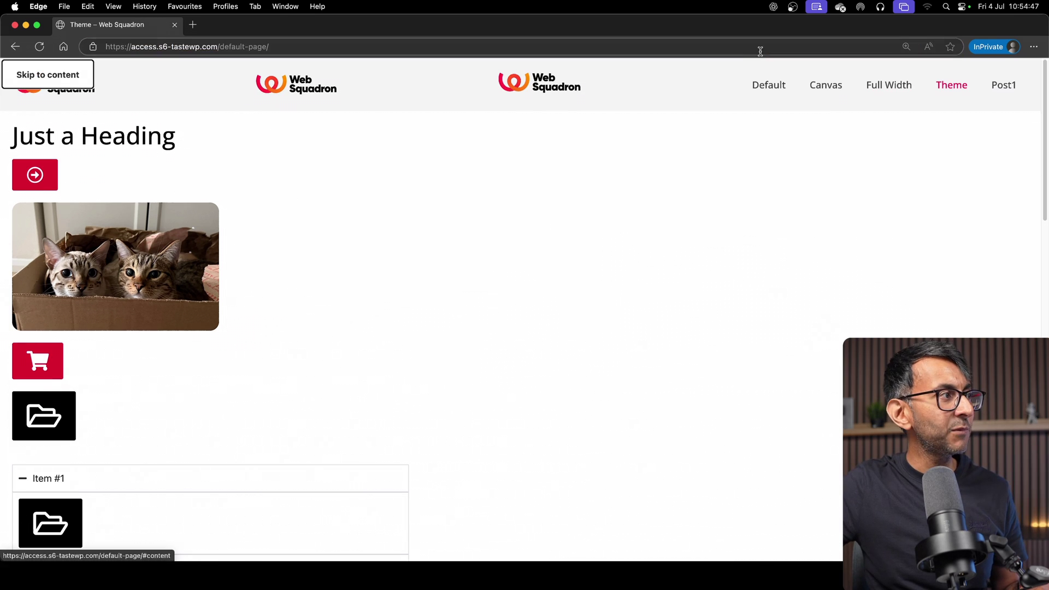
pyautogui.click(68, 75)
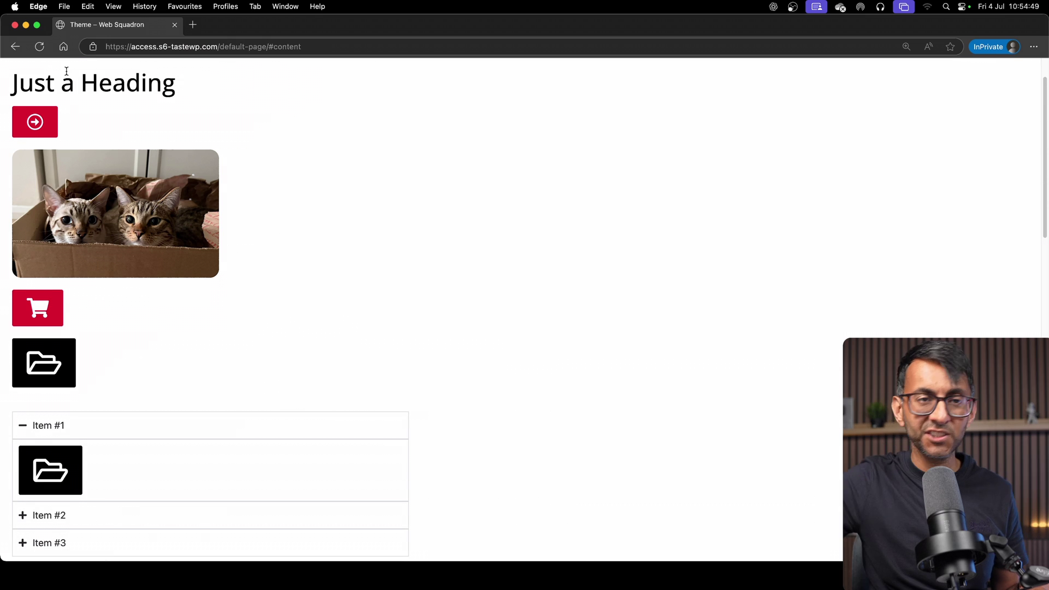
# - Retest the "Skip to content" link on the Post1 page and move keyboard focus on to the post's LinkedIn share icon
pyautogui.scroll(2, 939, 271)
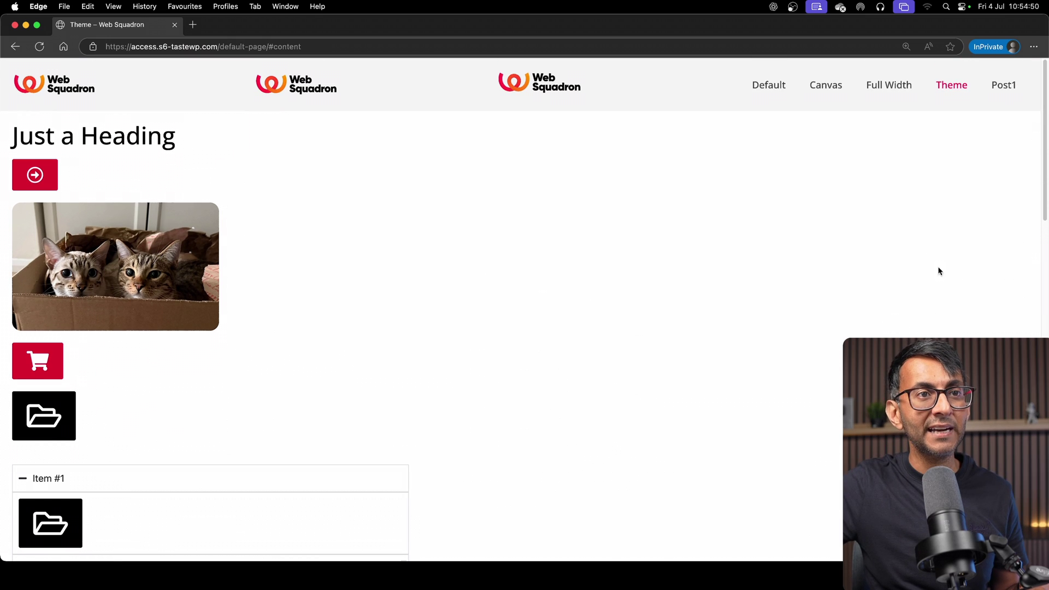
pyautogui.click(1005, 87)
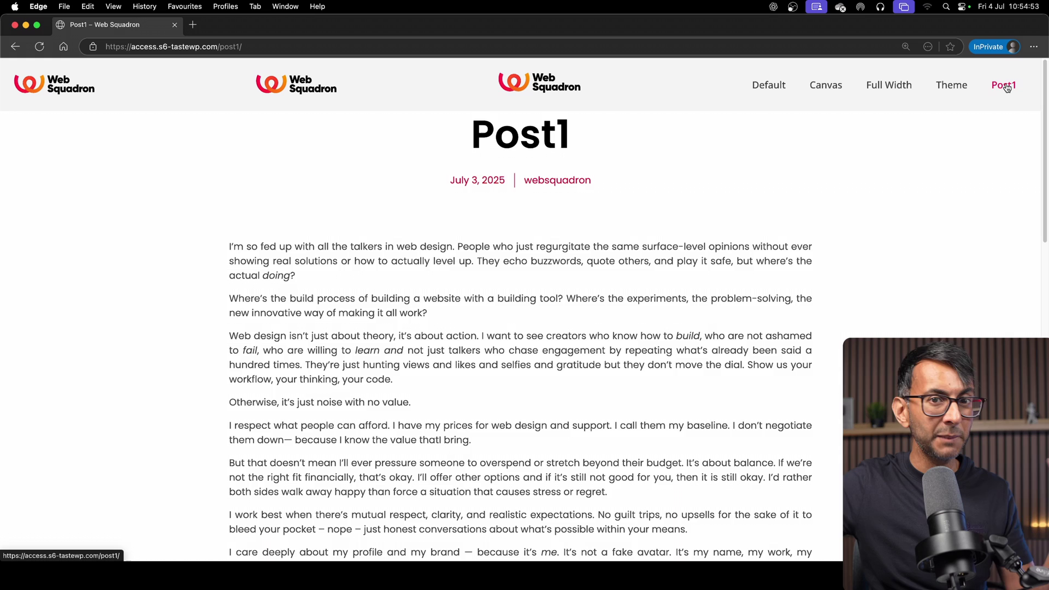
pyautogui.click(286, 51)
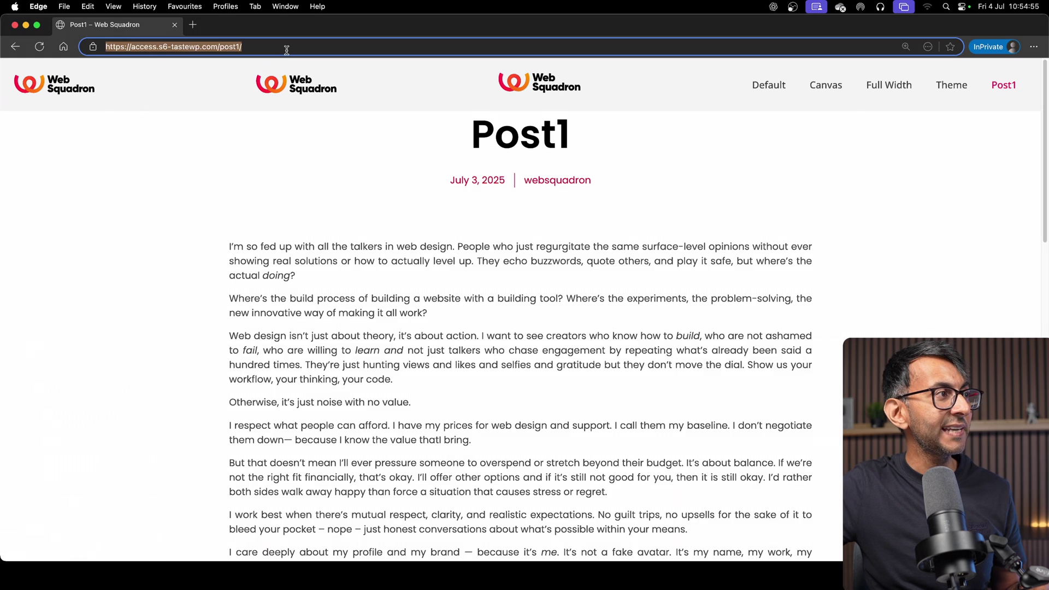
pyautogui.press('Tab')
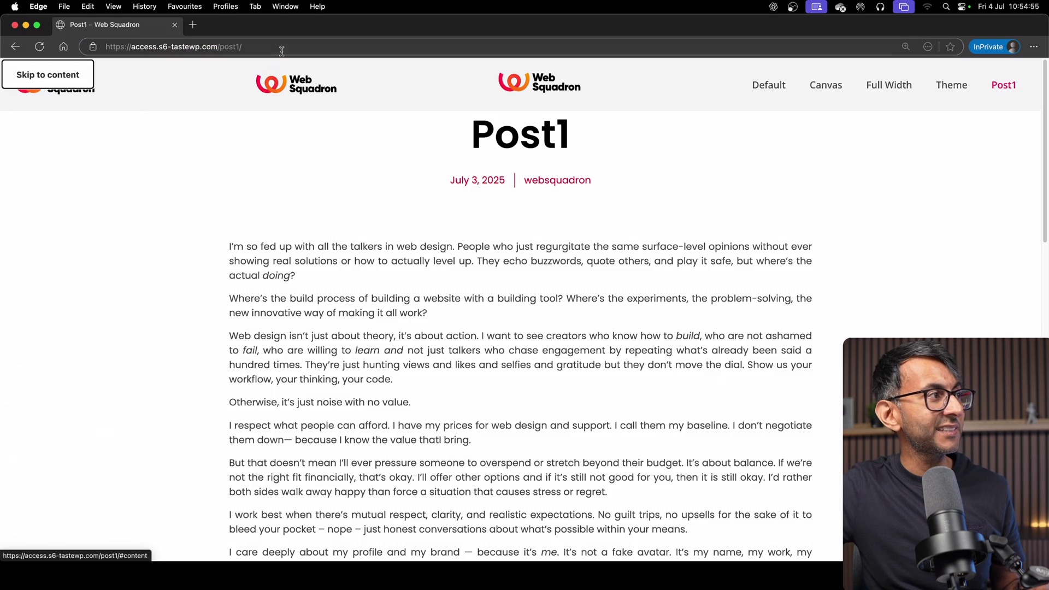
pyautogui.click(38, 81)
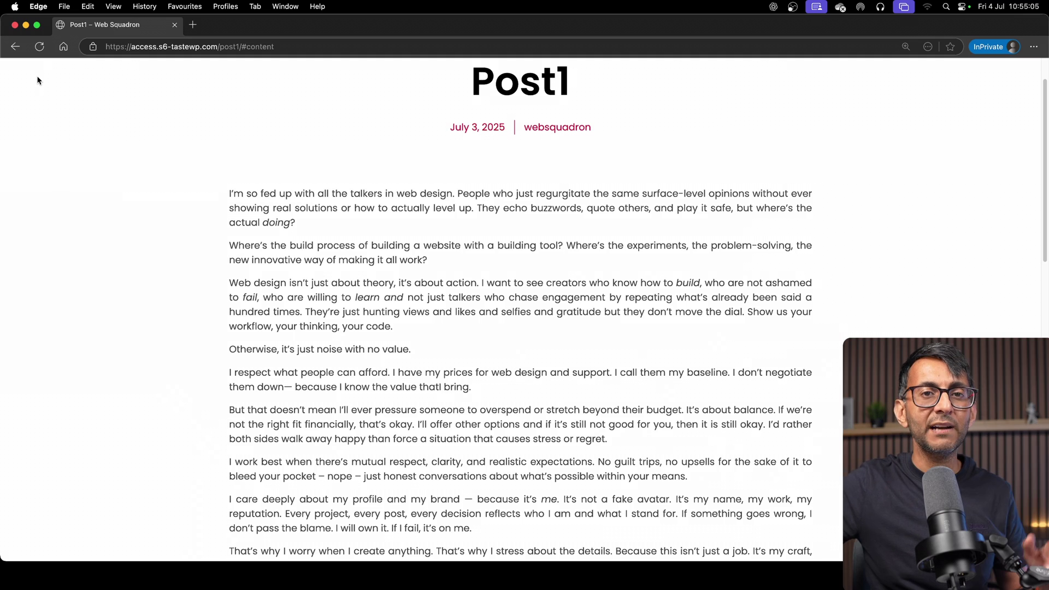
pyautogui.scroll(-10, 100, 209)
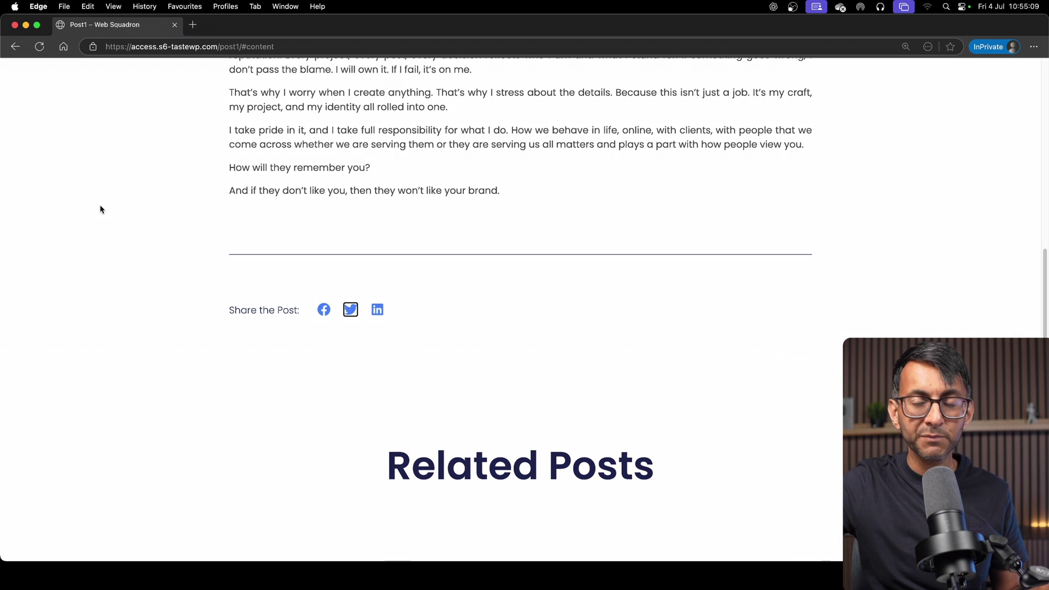
pyautogui.press('Tab')
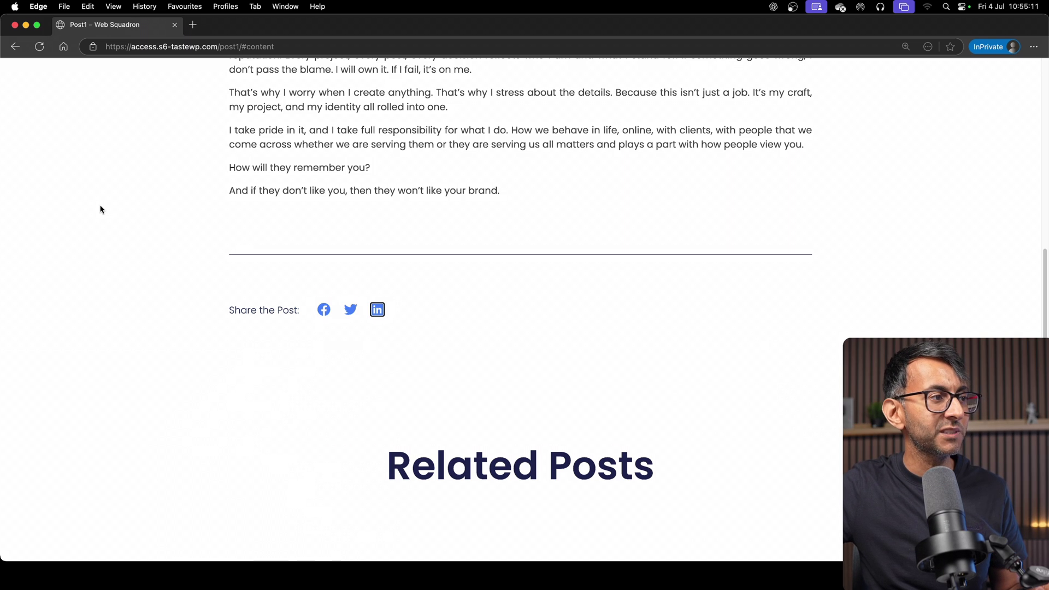